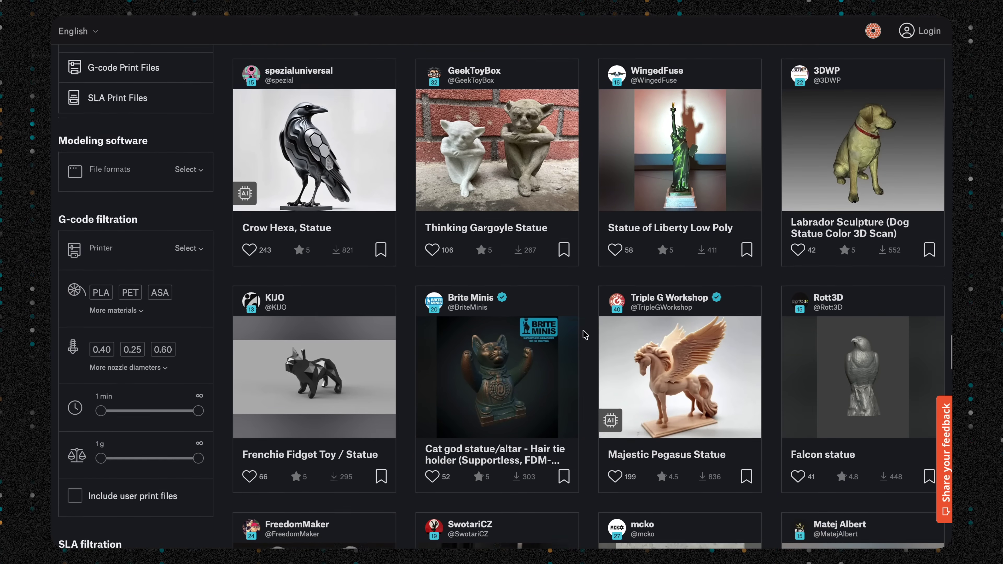
# Step: Find the Superman Justice Statue among the statue models and download its file supermanstatue Y.stl
pyautogui.scroll(-7, 585, 335)
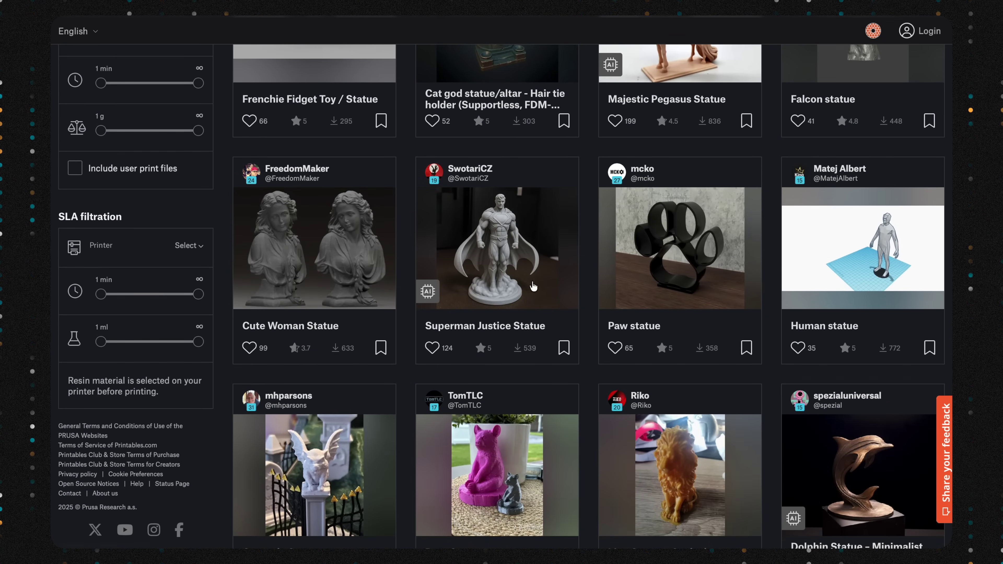
pyautogui.click(497, 236)
pyautogui.click(273, 479)
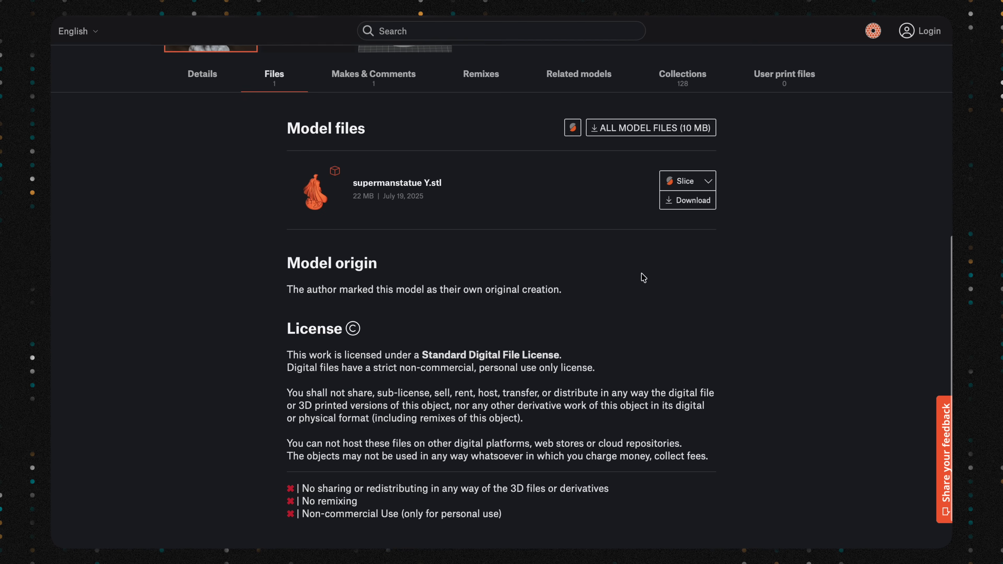
pyautogui.click(695, 201)
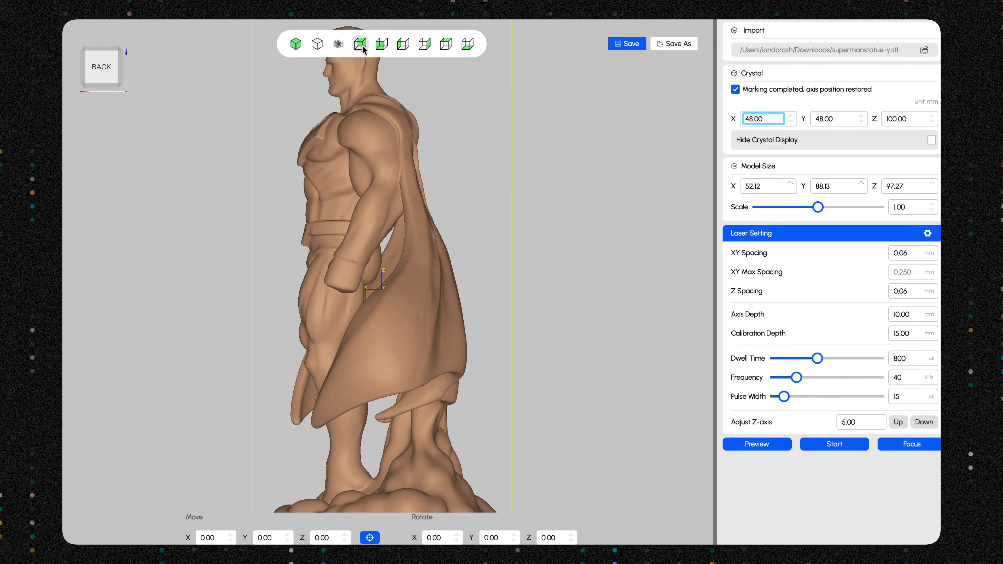
# Step: Examine the imported Superman statue from several sides against the crystal's outline
pyautogui.click(423, 45)
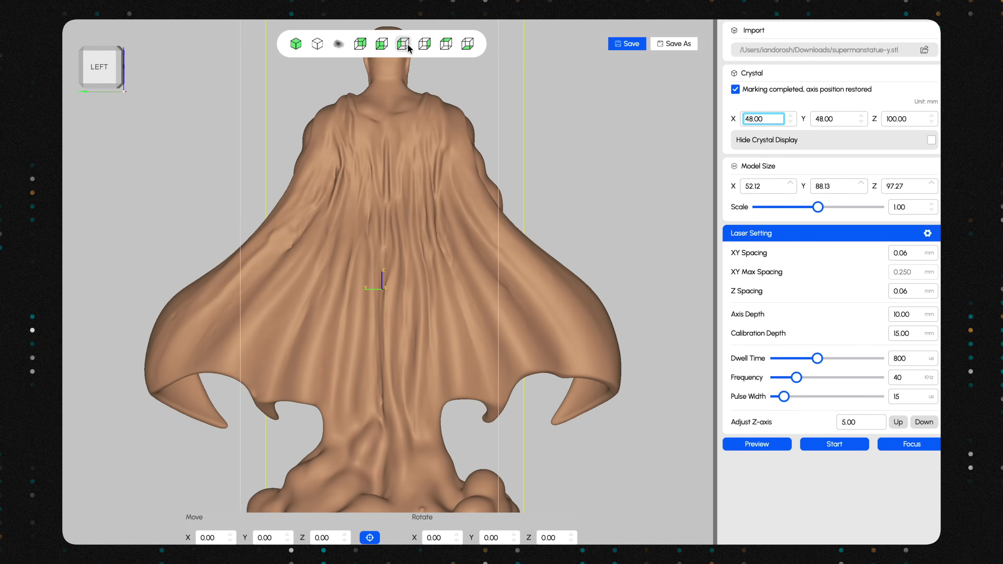
pyautogui.scroll(5, 415, 132)
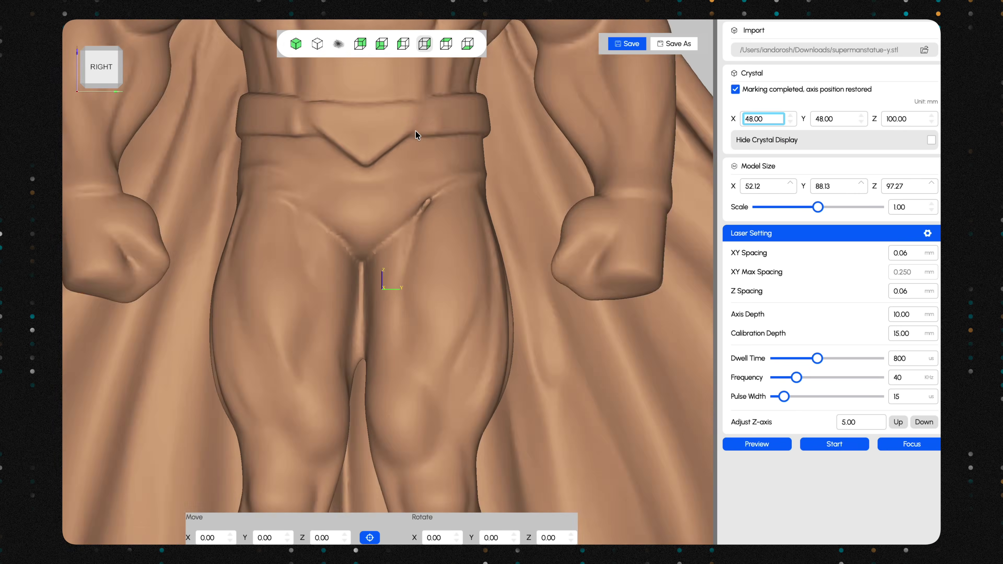
pyautogui.scroll(-10, 415, 131)
pyautogui.moveTo(479, 244); pyautogui.dragTo(267, 268)
pyautogui.moveTo(406, 240); pyautogui.dragTo(490, 335)
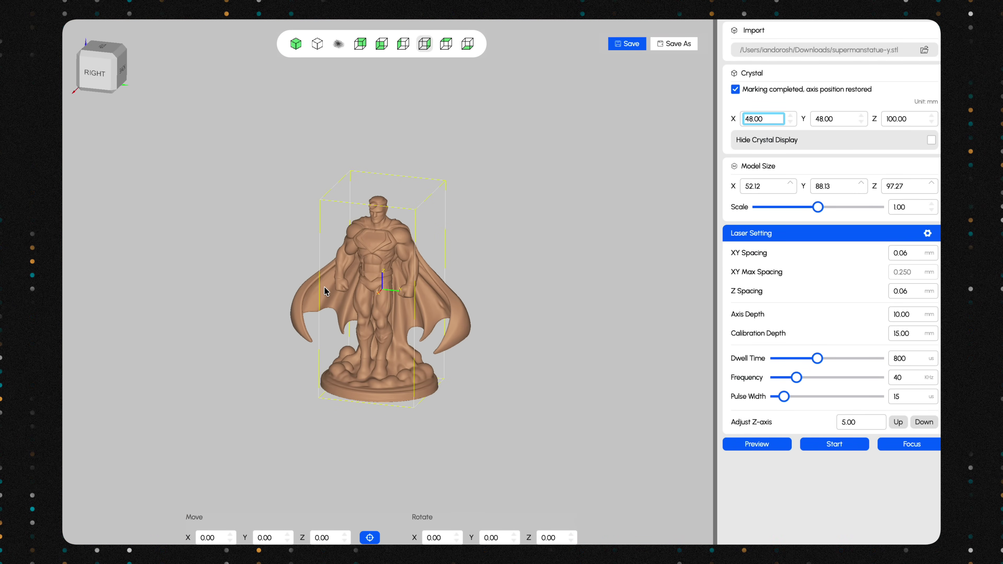
pyautogui.moveTo(325, 291); pyautogui.dragTo(491, 280)
pyautogui.moveTo(279, 368); pyautogui.dragTo(326, 424)
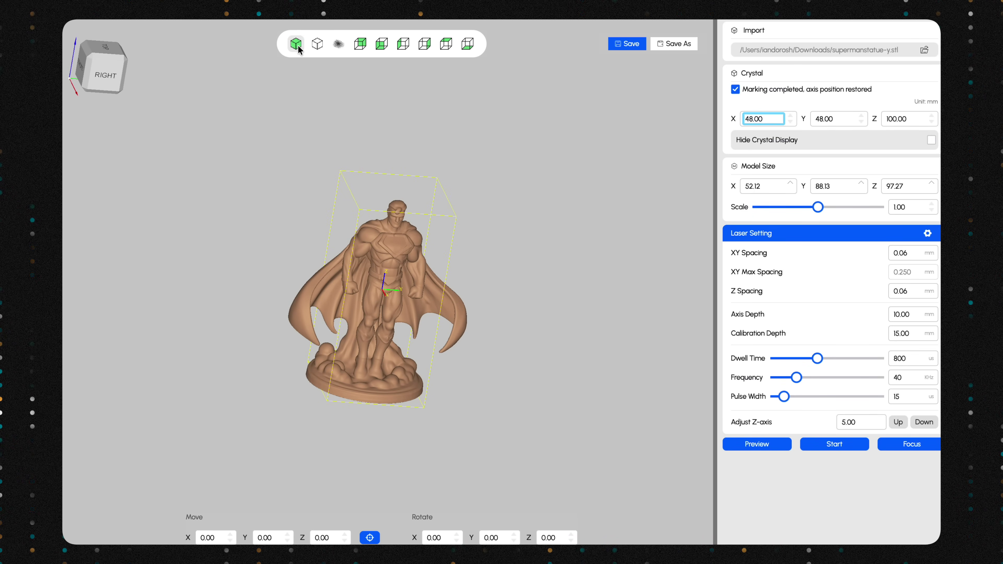
# Step: Show the statue in front view and rotate it -90 degrees about the Z axis
pyautogui.click(380, 44)
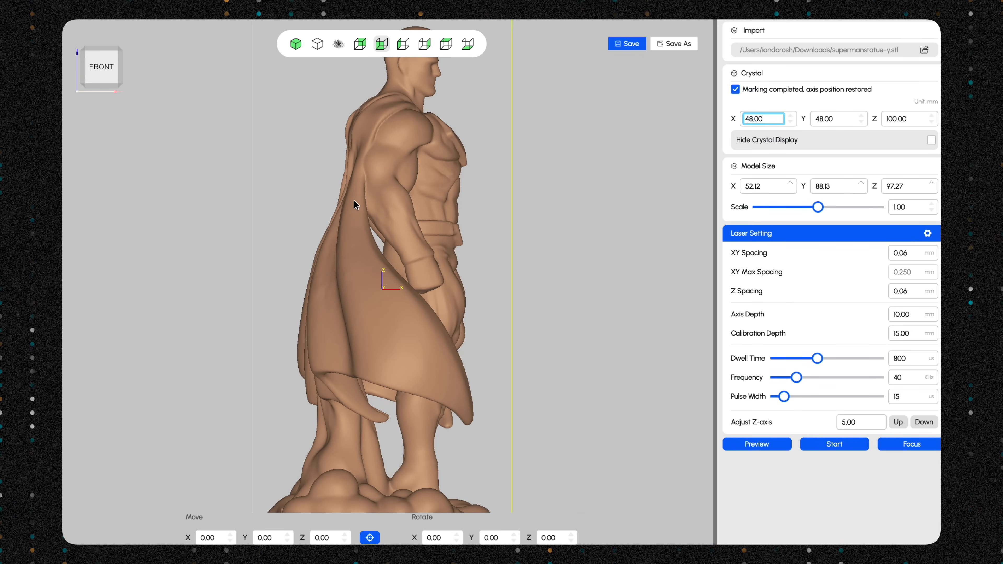
pyautogui.scroll(3, 354, 201)
pyautogui.scroll(-10, 354, 200)
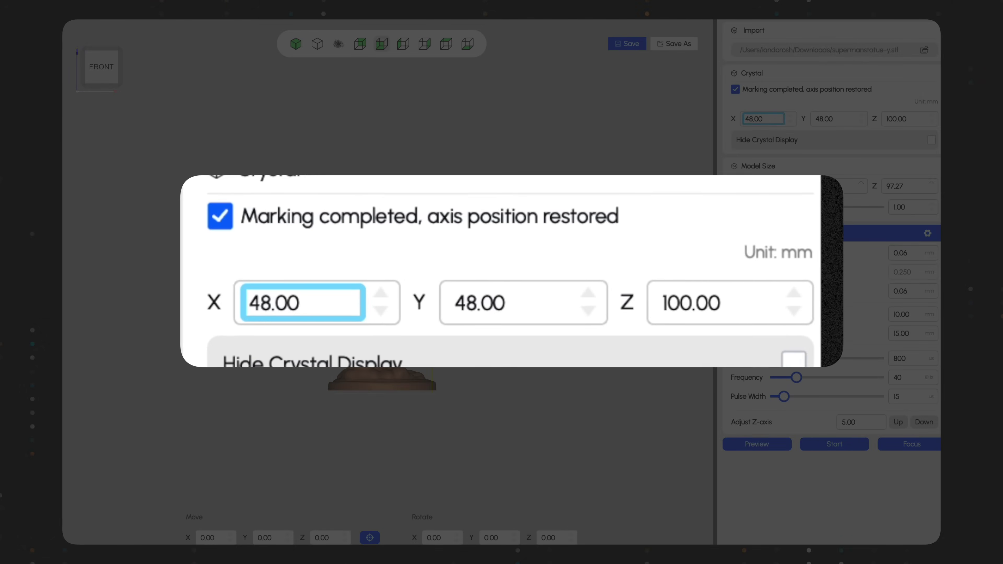
pyautogui.click(552, 538)
pyautogui.write('-90')
pyautogui.press('Return')
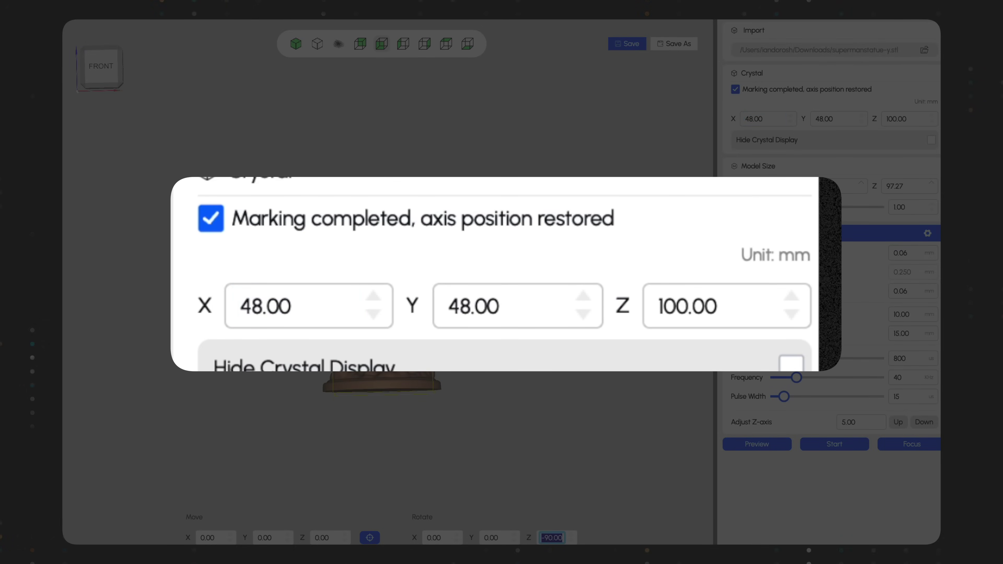
# Step: Review the crystal's X, Y and Z dimensions, and hide the crystal display and show it again
pyautogui.click(768, 115)
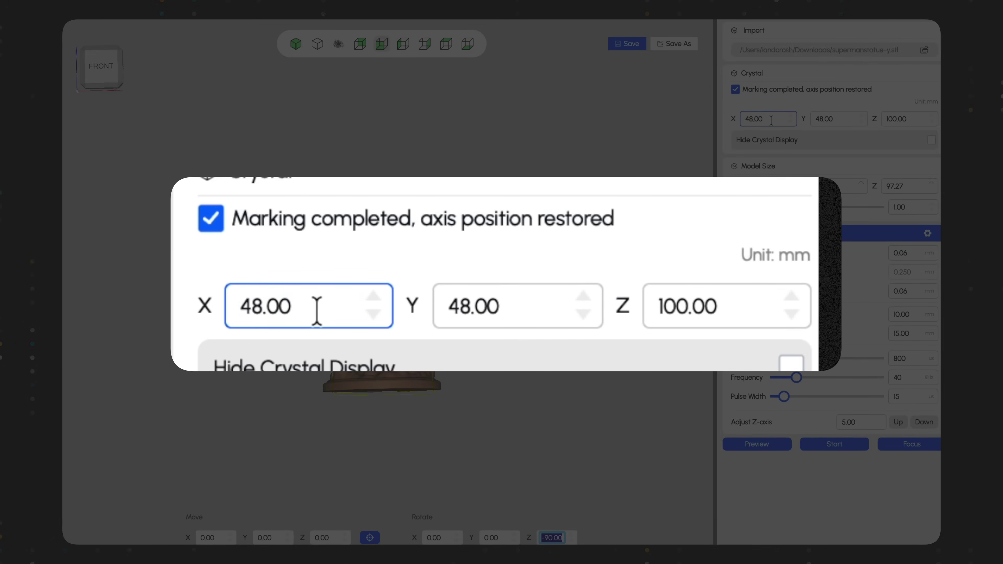
pyautogui.click(762, 120)
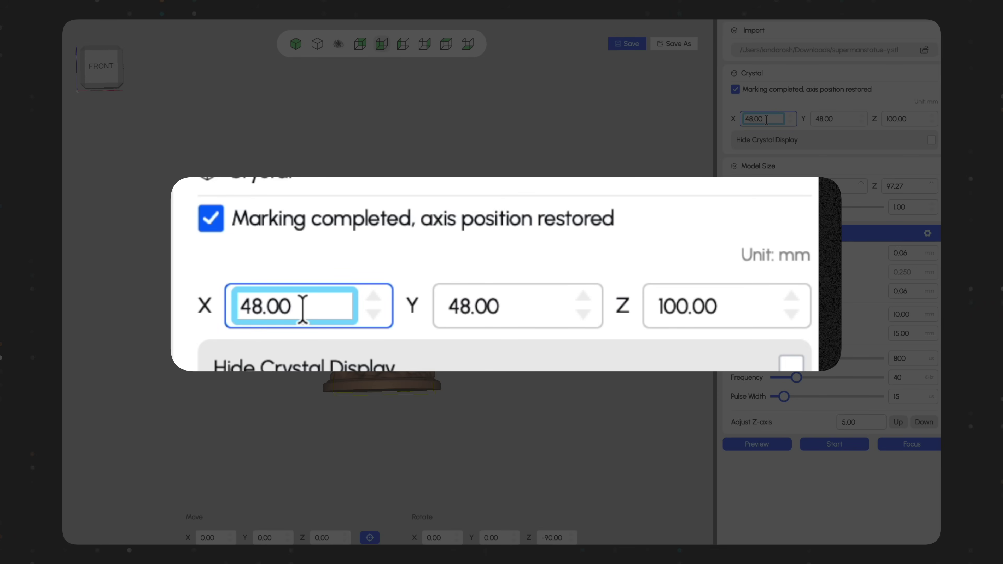
pyautogui.click(824, 117)
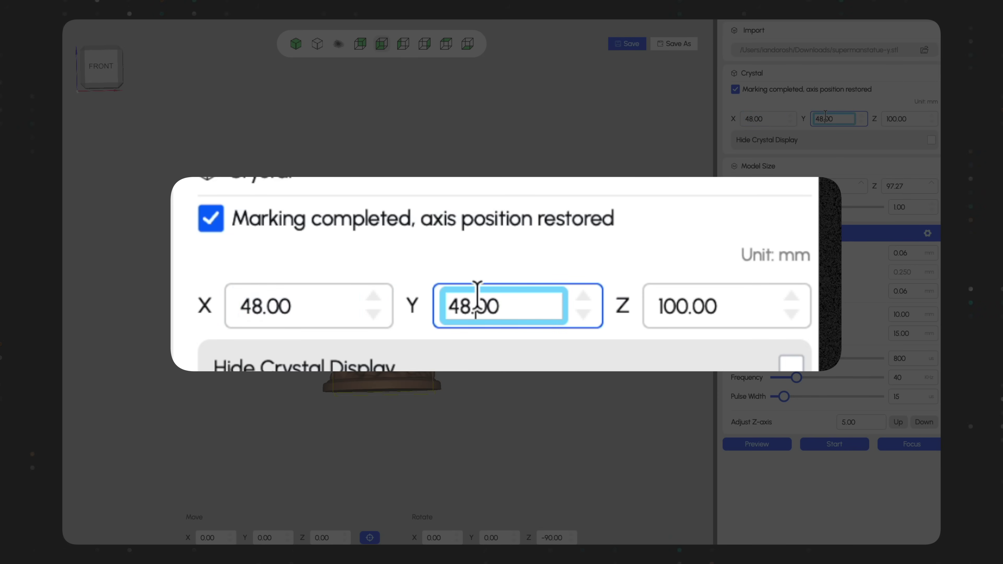
pyautogui.click(901, 119)
pyautogui.click(901, 119)
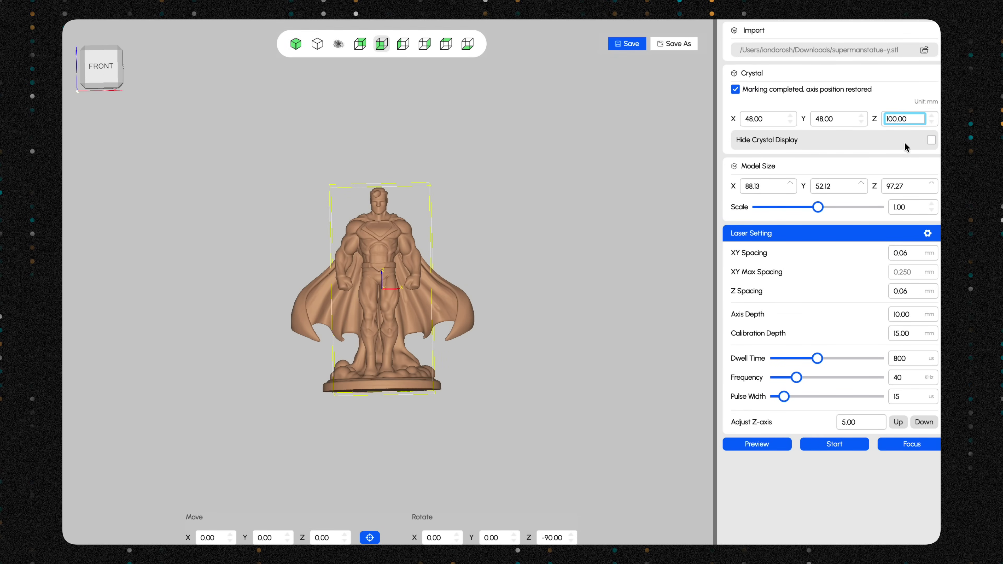
pyautogui.click(931, 139)
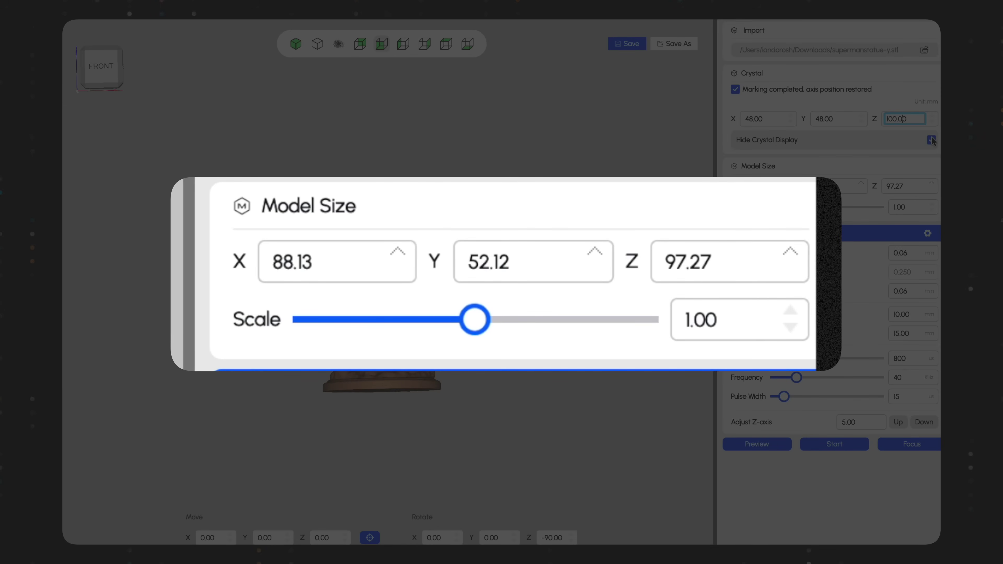
pyautogui.click(931, 139)
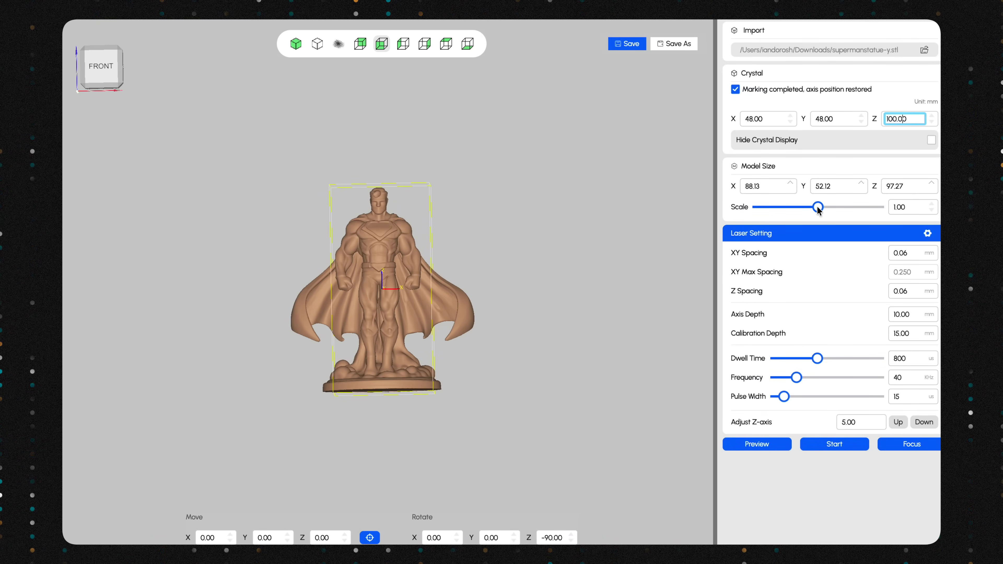
# Step: Scale the Superman statue down to 0.46 to fit inside the crystal
pyautogui.moveTo(817, 208); pyautogui.dragTo(782, 208)
pyautogui.moveTo(347, 355); pyautogui.dragTo(334, 363)
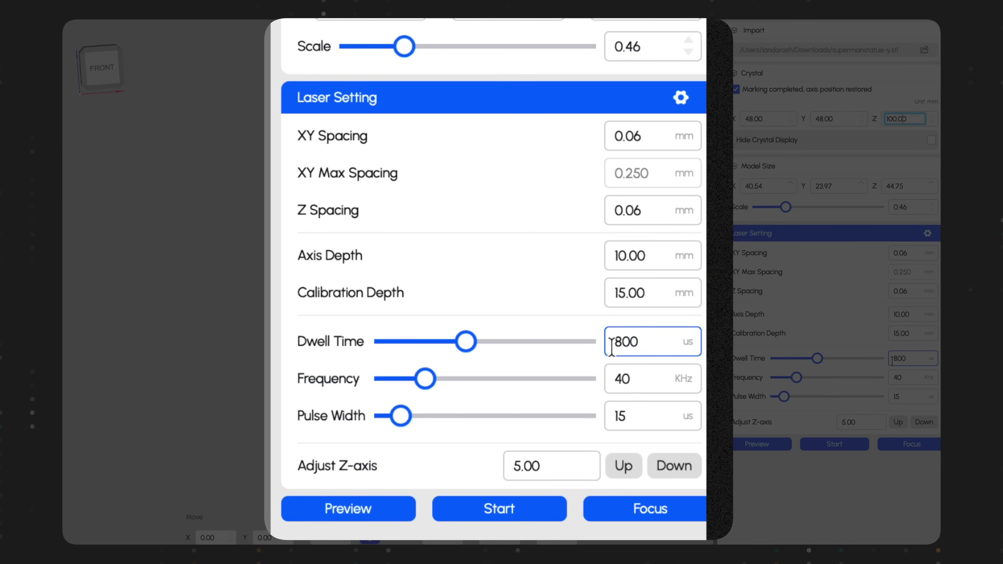
# Step: Review the laser's dwell time, frequency and pulse width settings
pyautogui.click(651, 340)
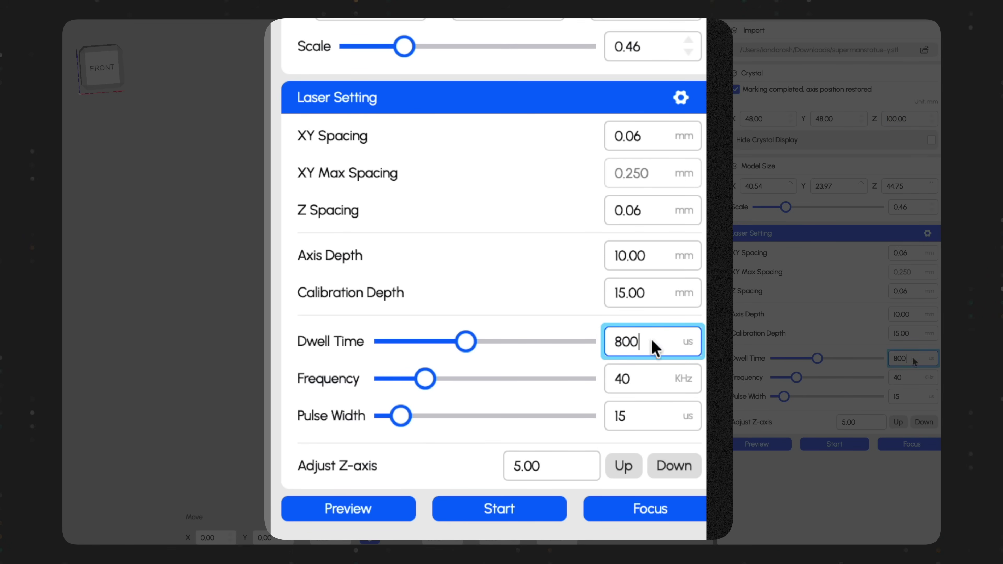
pyautogui.click(644, 378)
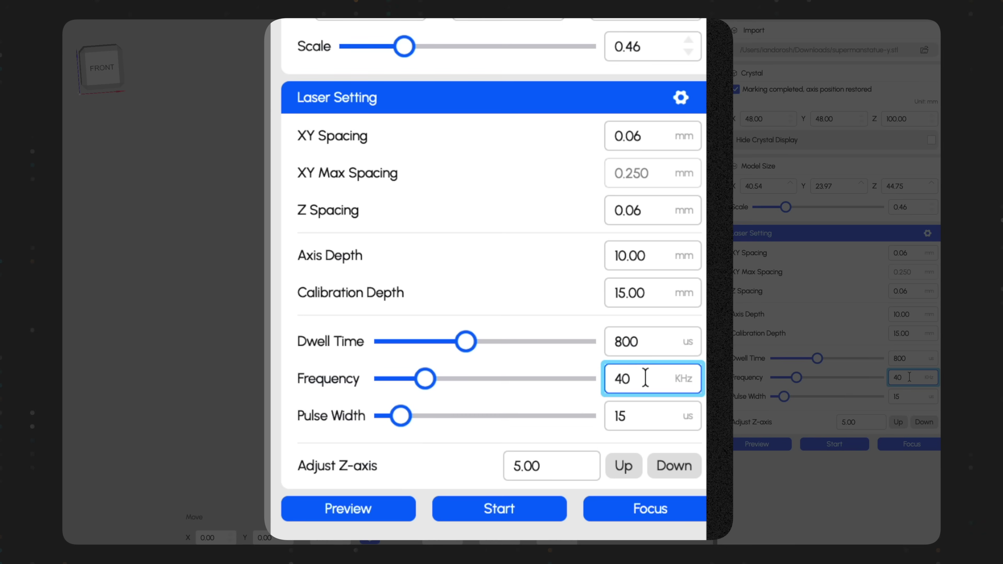
pyautogui.click(635, 418)
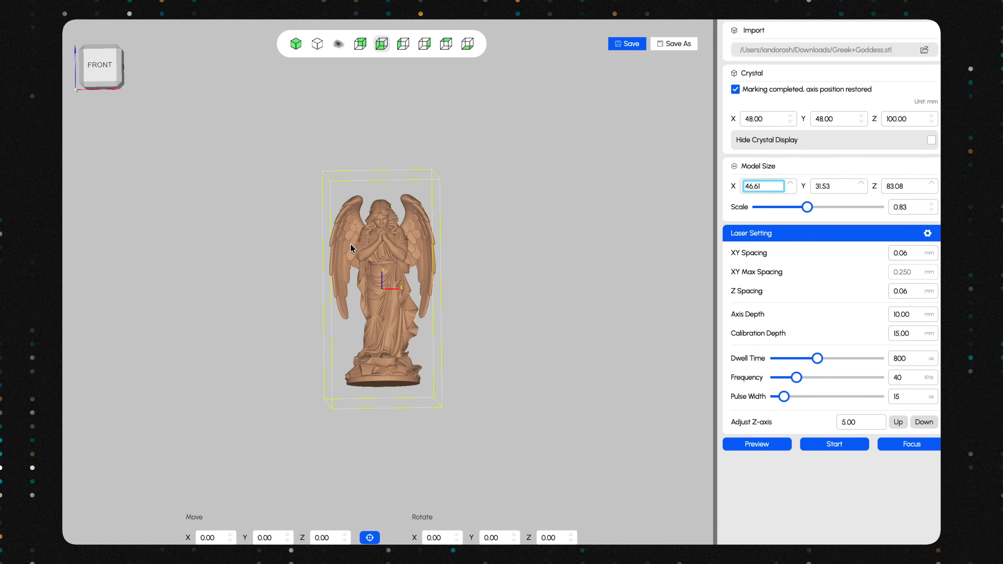
# Step: Check the fit of the Greek+Goddess.stl model inside the crystal from several angles and start the laser preview
pyautogui.moveTo(309, 284); pyautogui.dragTo(423, 281)
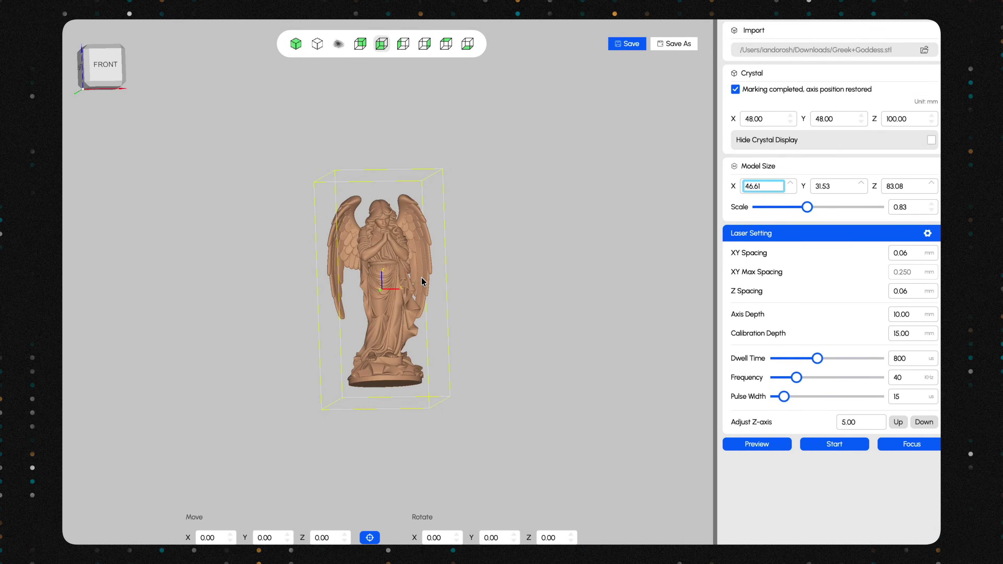
pyautogui.moveTo(290, 269); pyautogui.dragTo(212, 294)
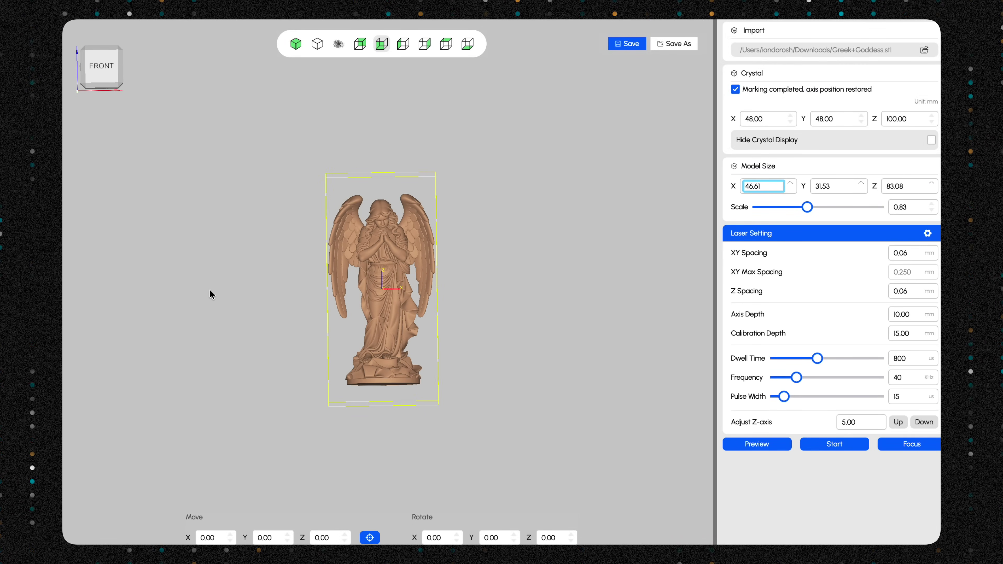
pyautogui.moveTo(390, 274); pyautogui.dragTo(299, 314)
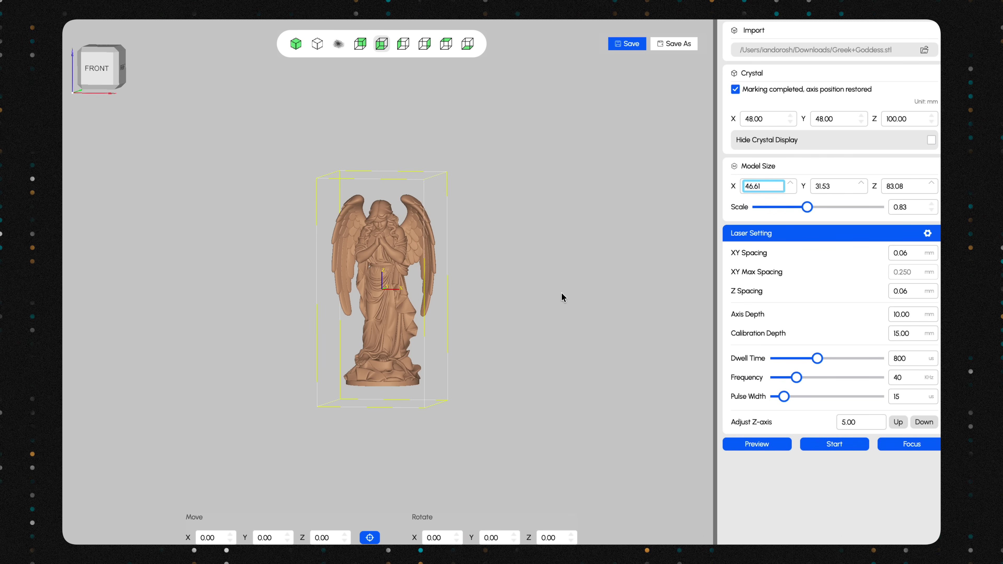
pyautogui.click(738, 446)
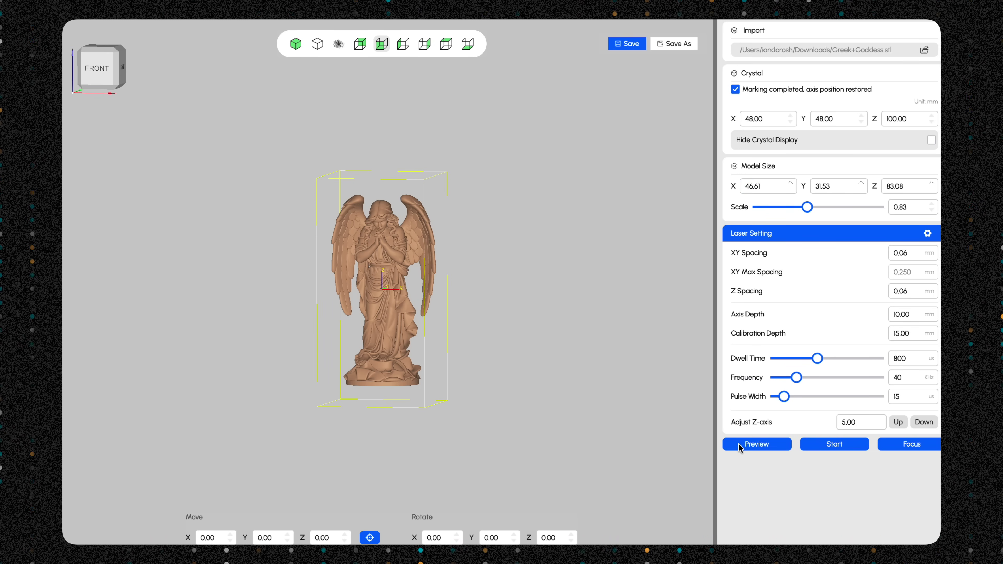